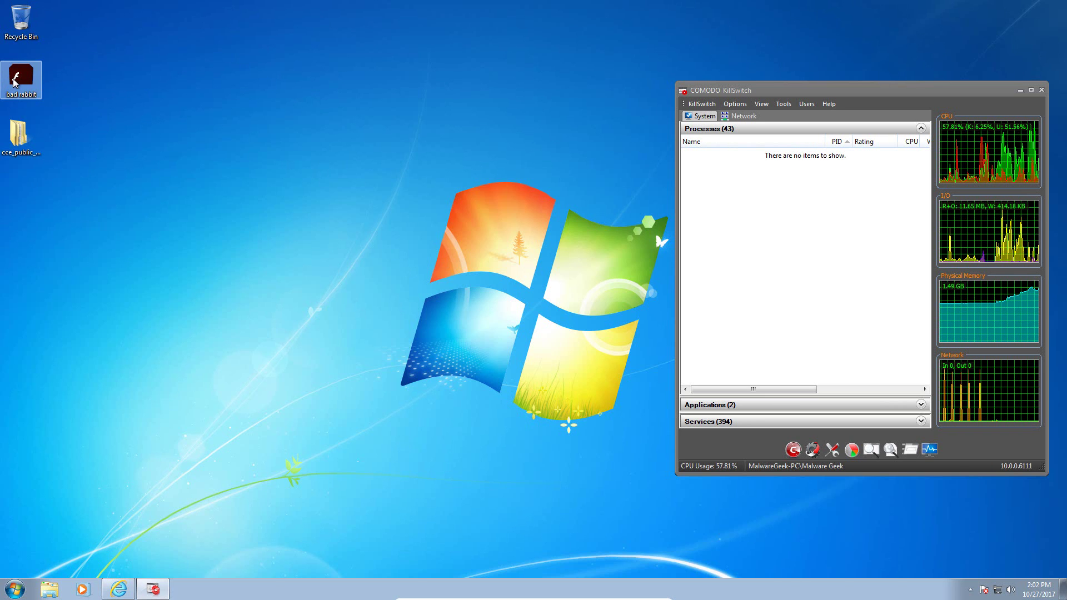
- Drag the bad rabbit file onto the desktop, launch it, then move it back into line
left_click_drag(17, 82, 99, 89)
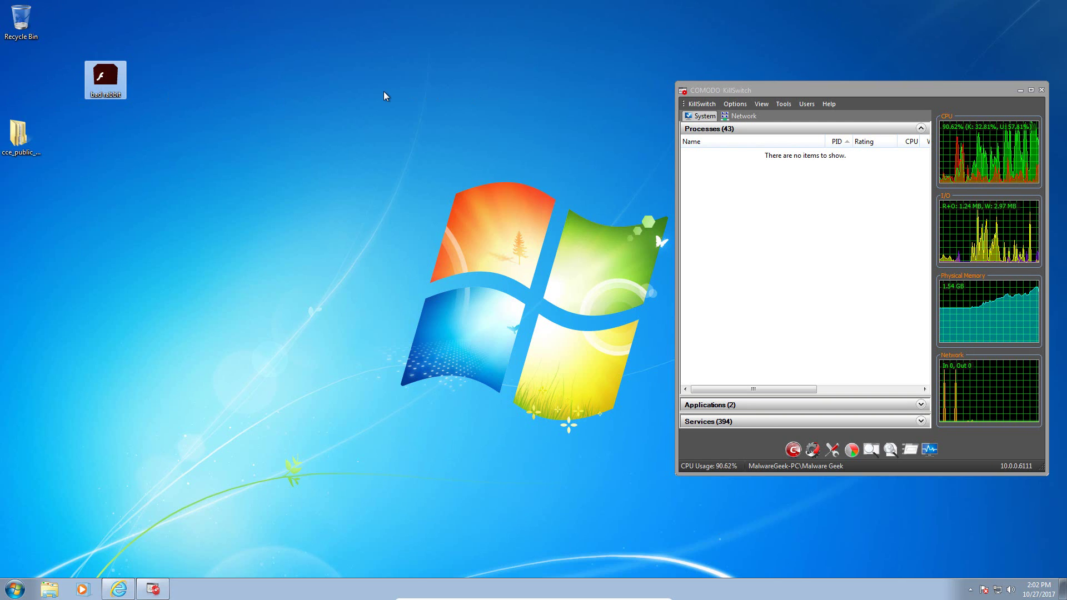
double_click(111, 92)
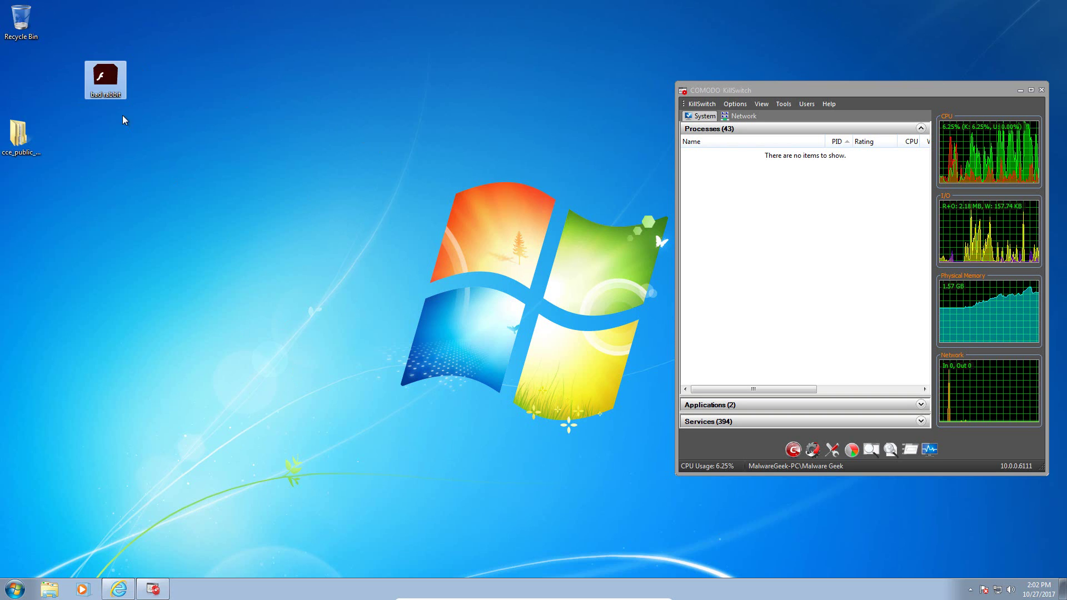
left_click_drag(106, 80, 21, 81)
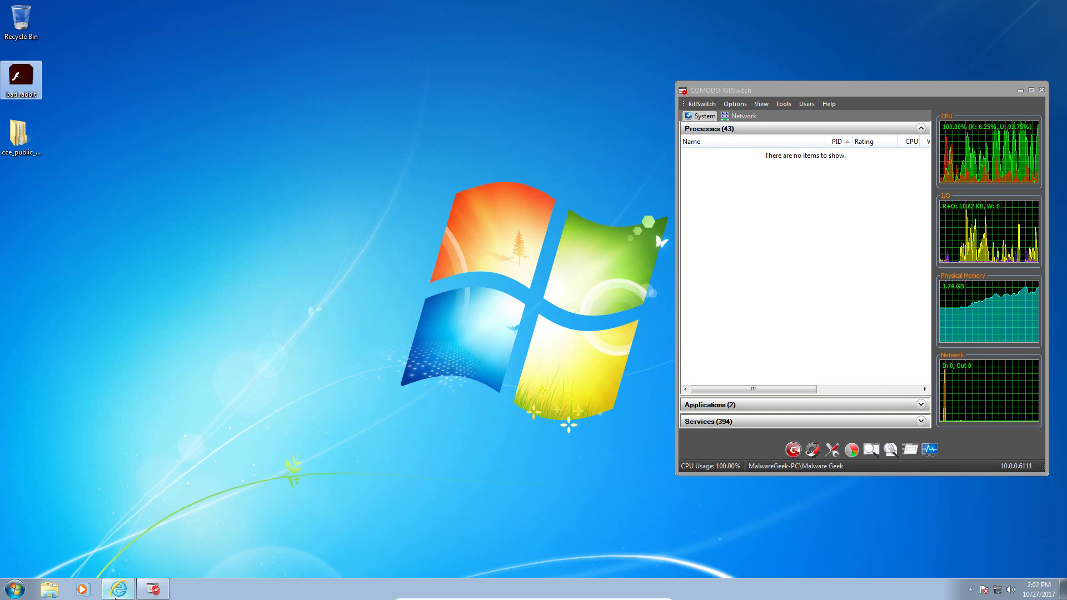
- Maximize the VirusTotal report (56/67 detections) and highlight Emsisoft's BadRabbit (A) name
mouse_move(123, 589)
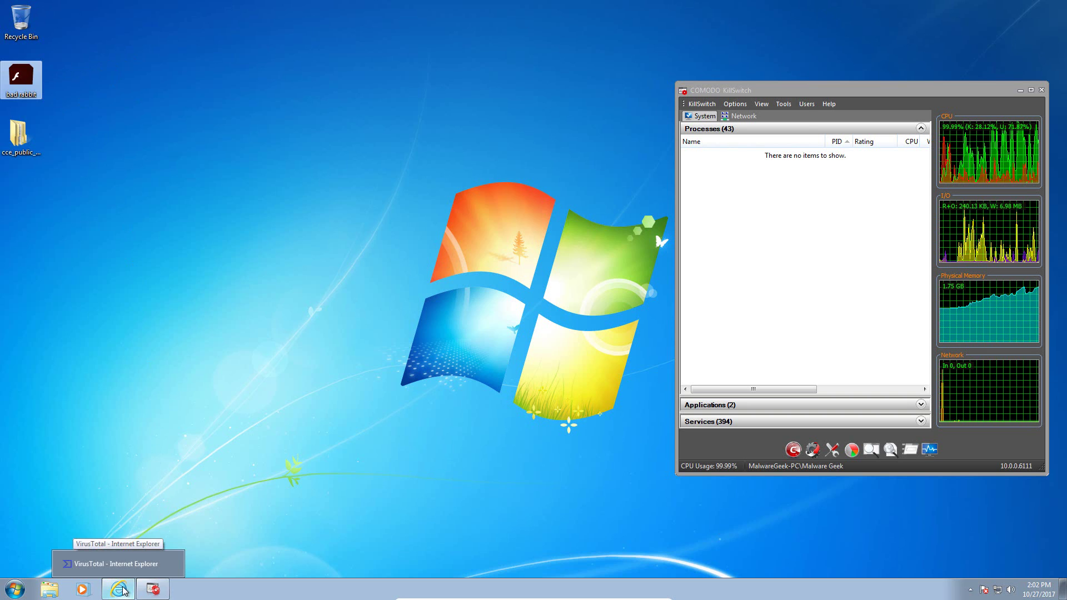
left_click(155, 567)
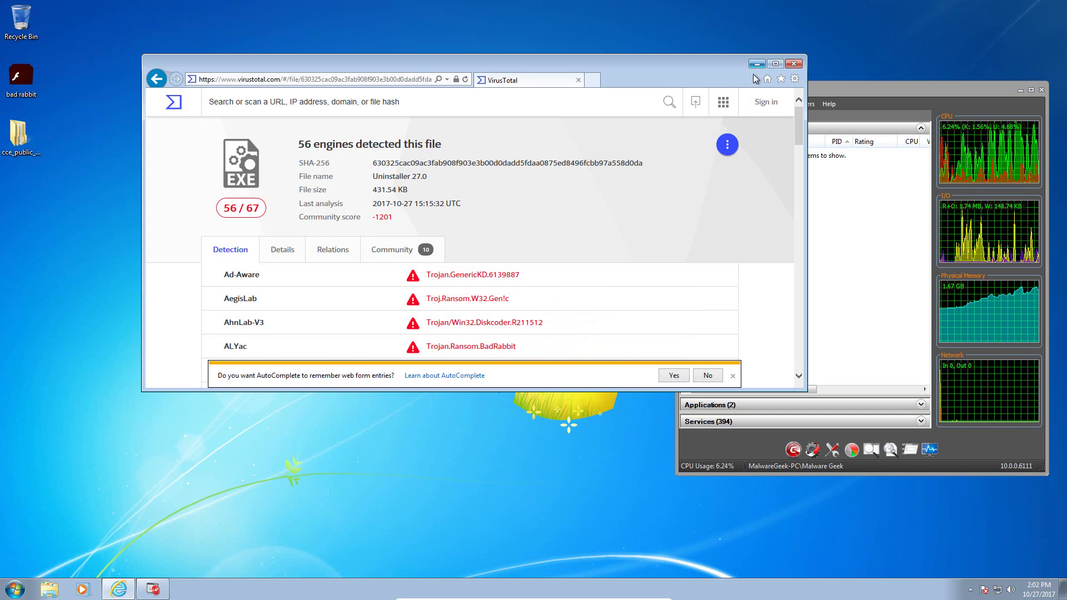
left_click(776, 63)
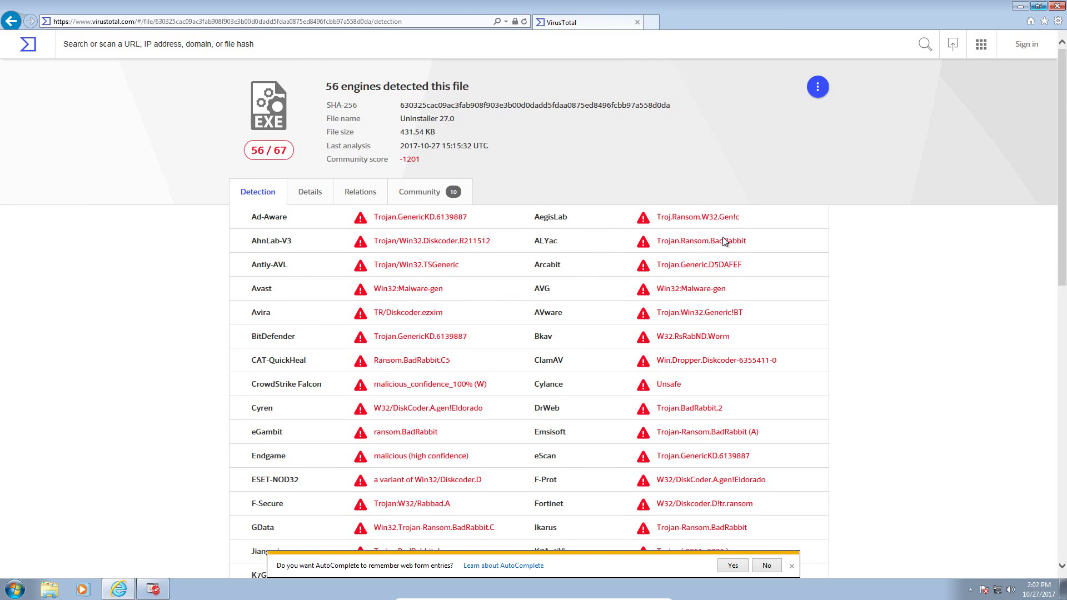
scroll(724, 241, "down", 3)
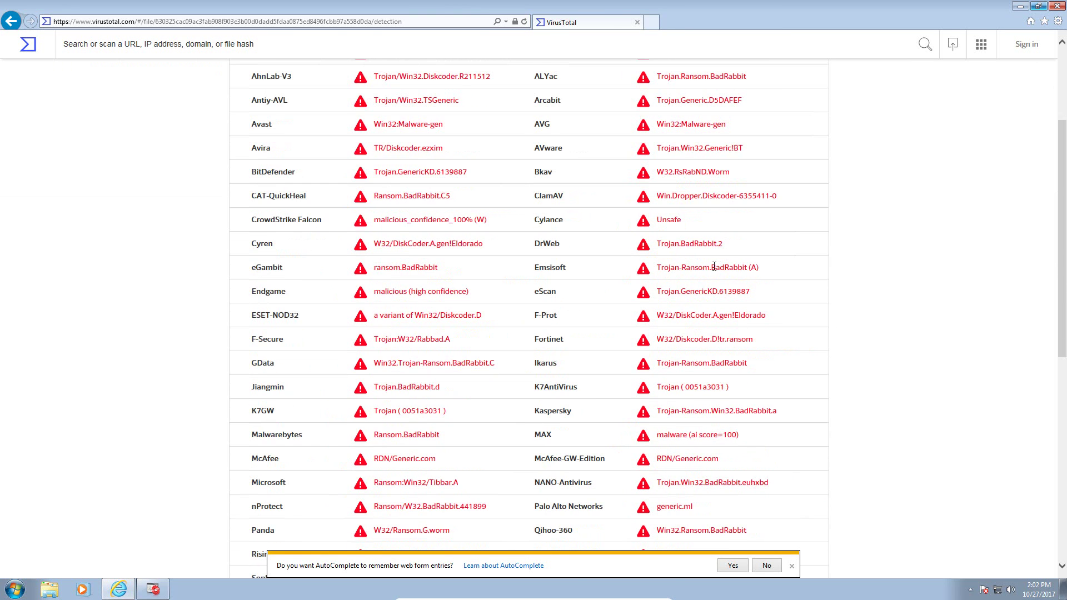
left_click_drag(712, 268, 759, 268)
- Open the bad rabbit file's properties and inspect its first Symantec digital signature
left_click(1022, 7)
right_click(38, 78)
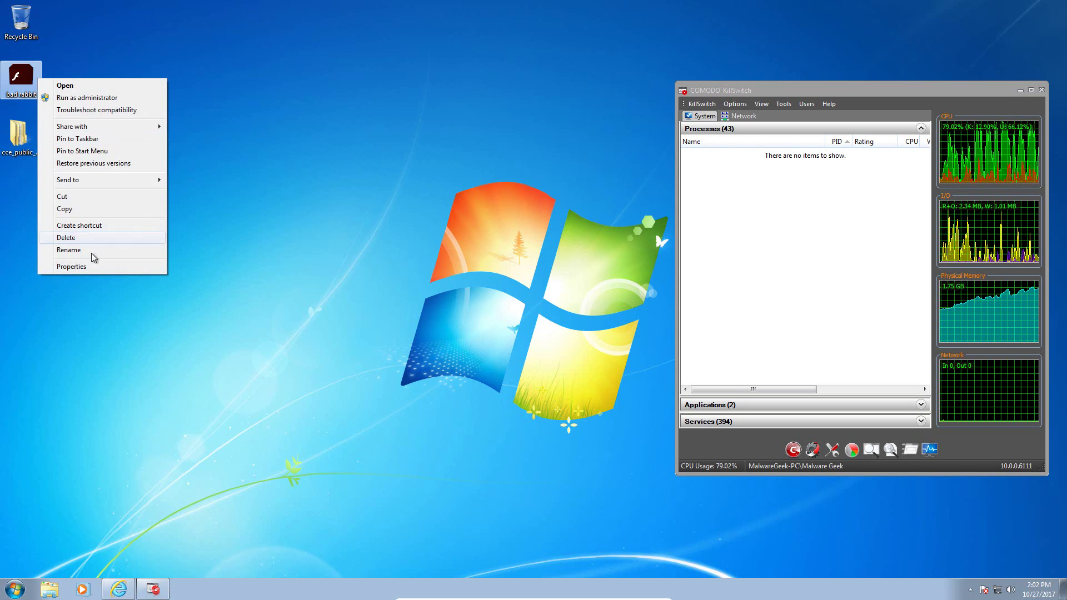
left_click(78, 266)
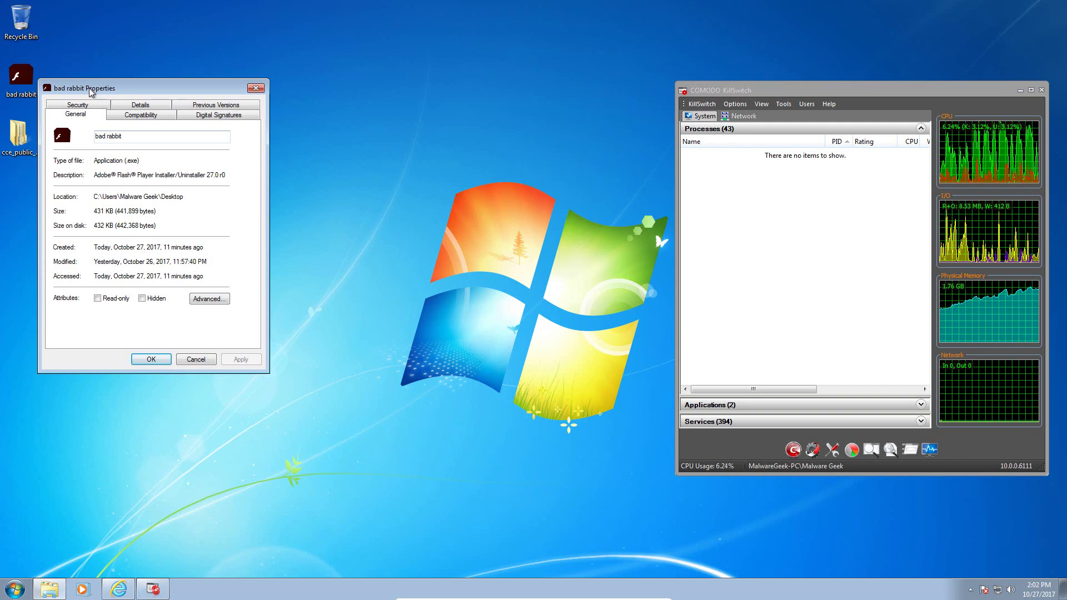
left_click_drag(90, 90, 231, 90)
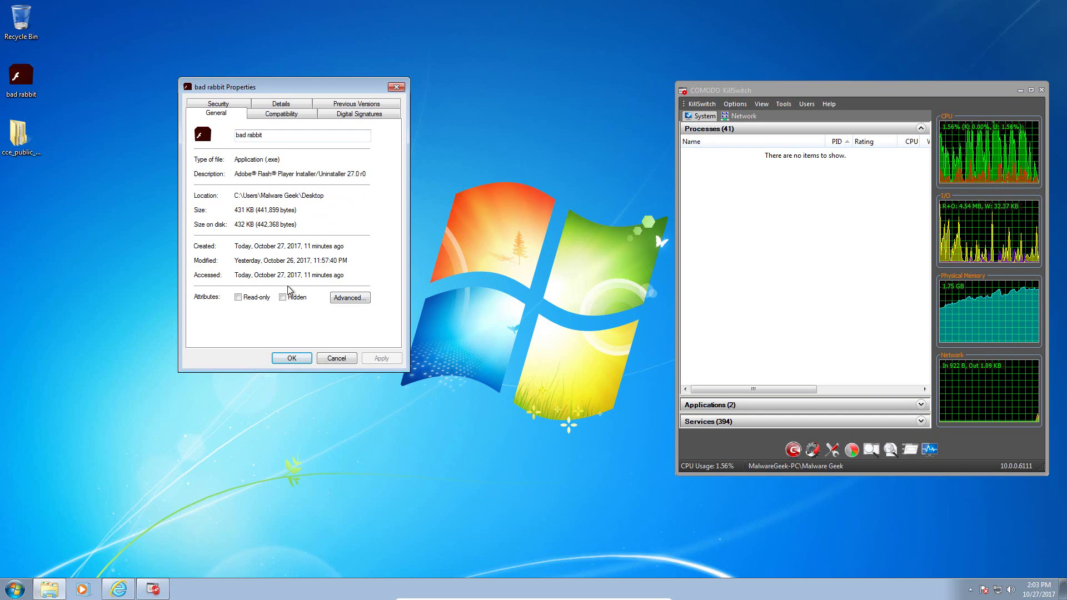
left_click(328, 114)
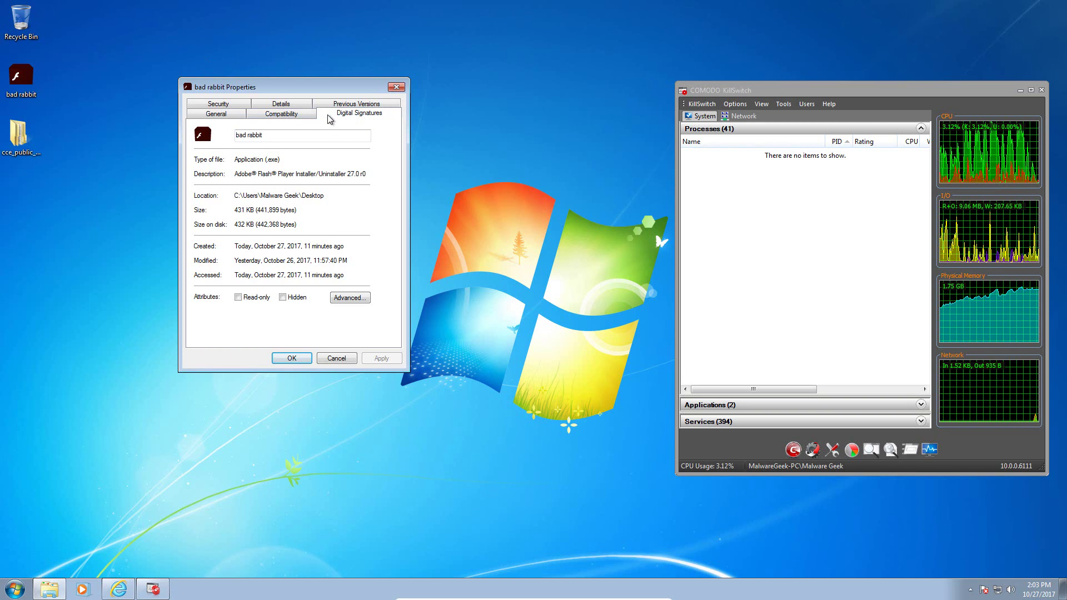
left_click_drag(258, 148, 278, 147)
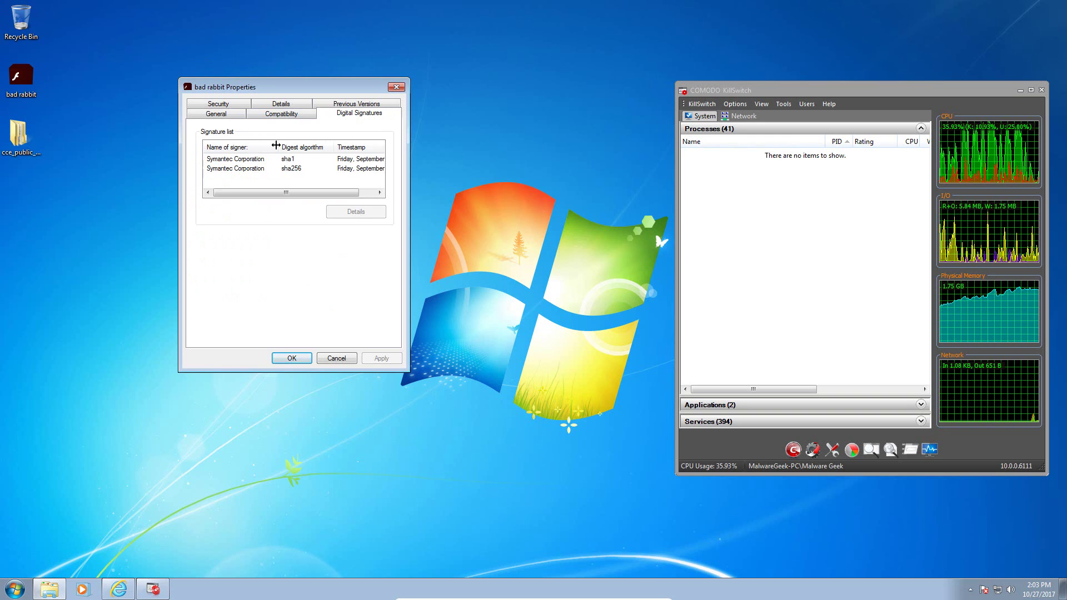
left_click(282, 160)
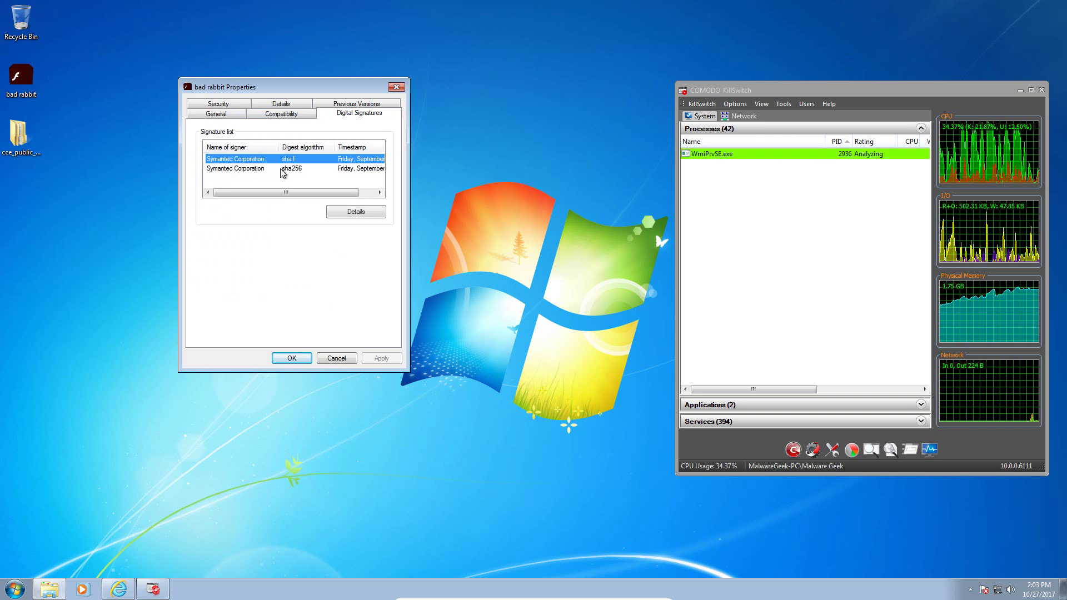
- Review Details rows showing Adobe Flash Player Installer 27.0.0.170, then cancel the dialog
left_click(296, 107)
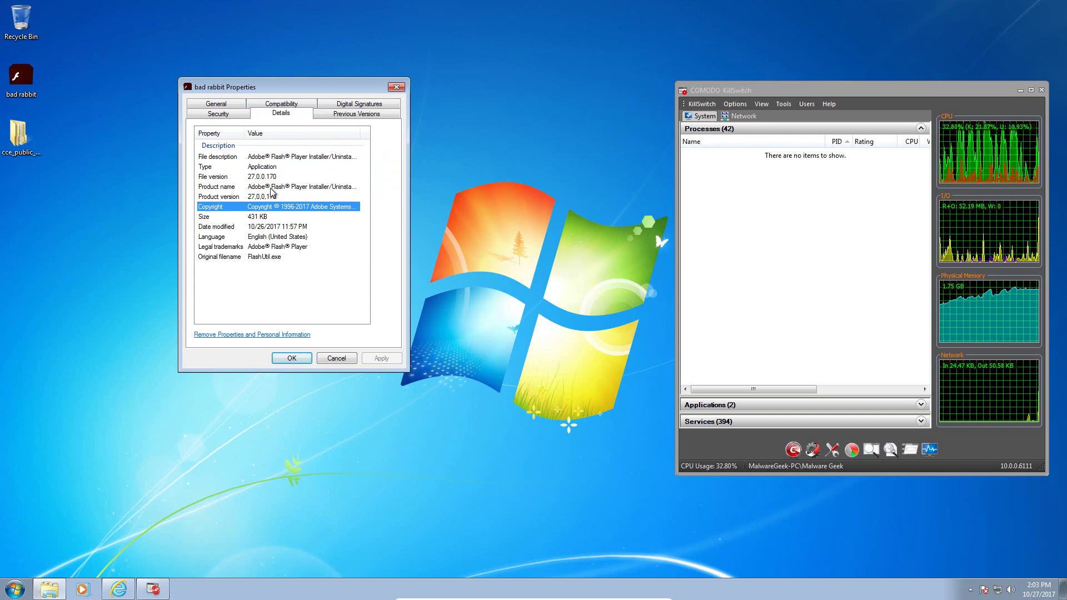
left_click(259, 199)
left_click(260, 188)
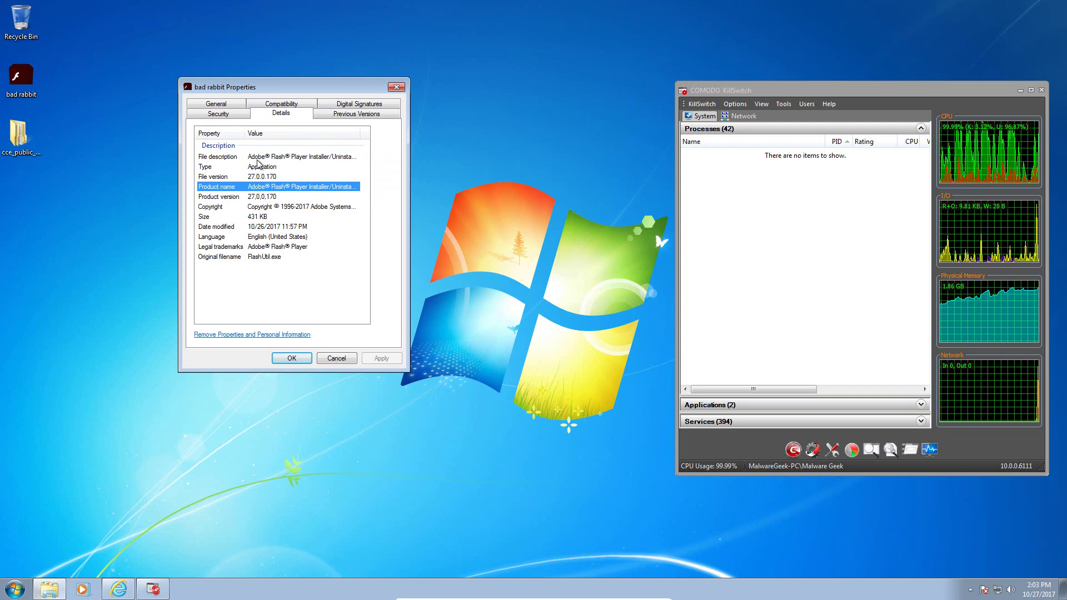
left_click(275, 207)
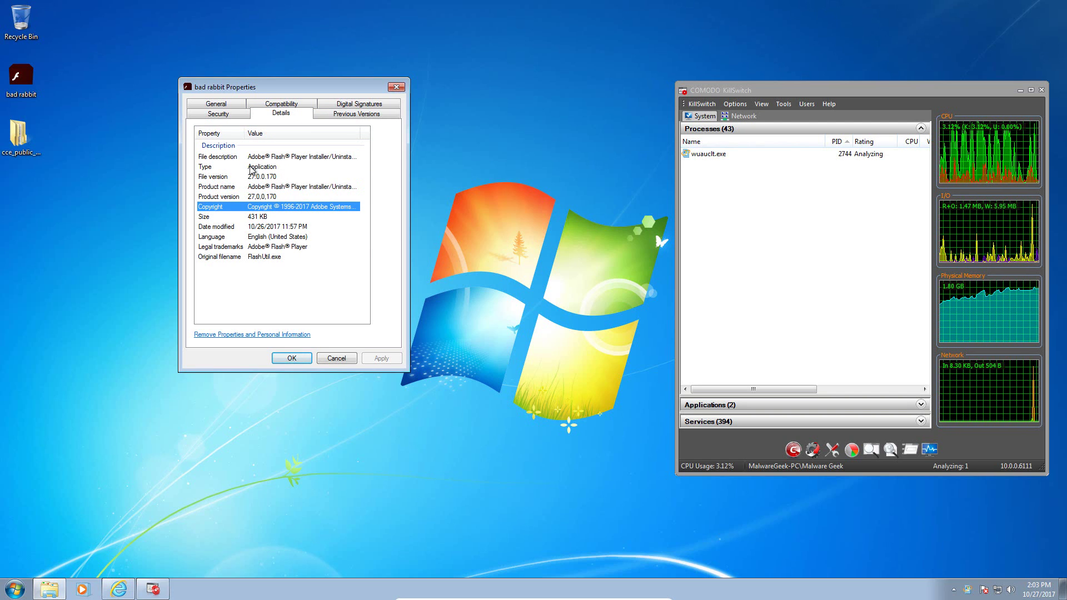
left_click(269, 158)
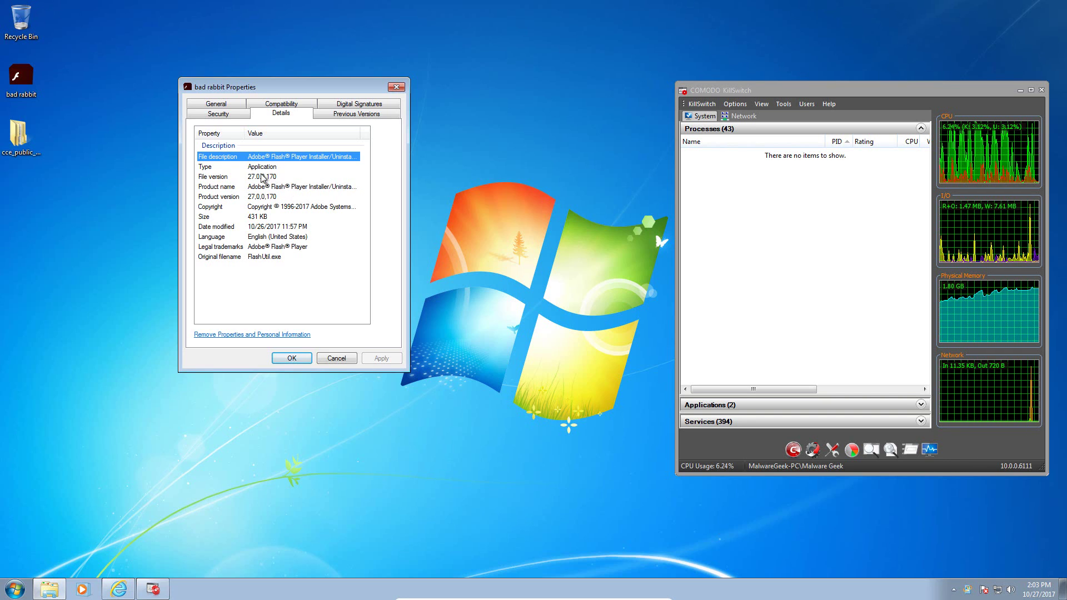
left_click(264, 178)
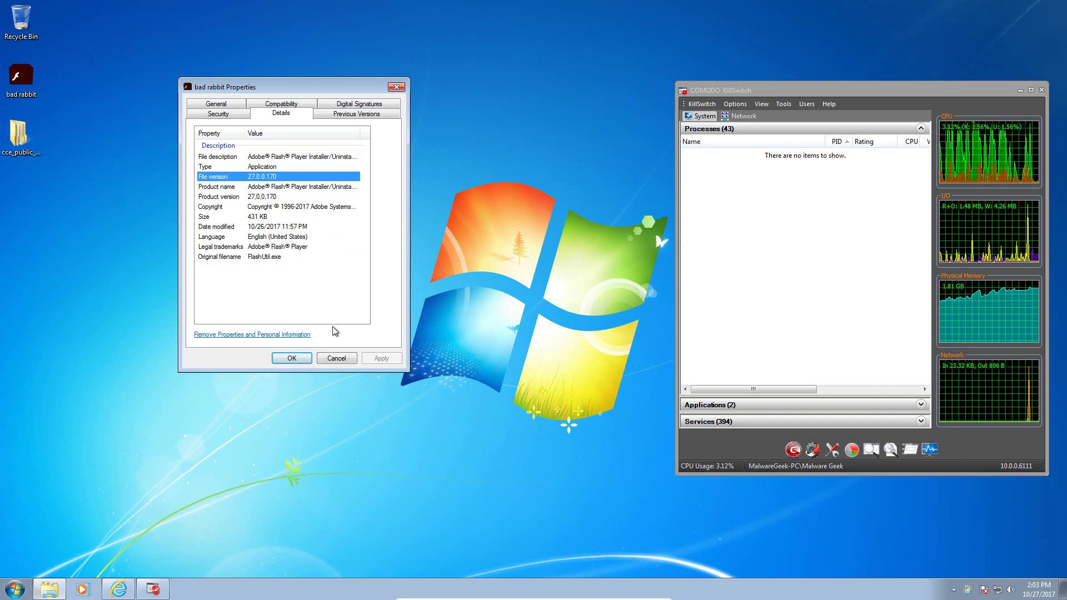
left_click(336, 359)
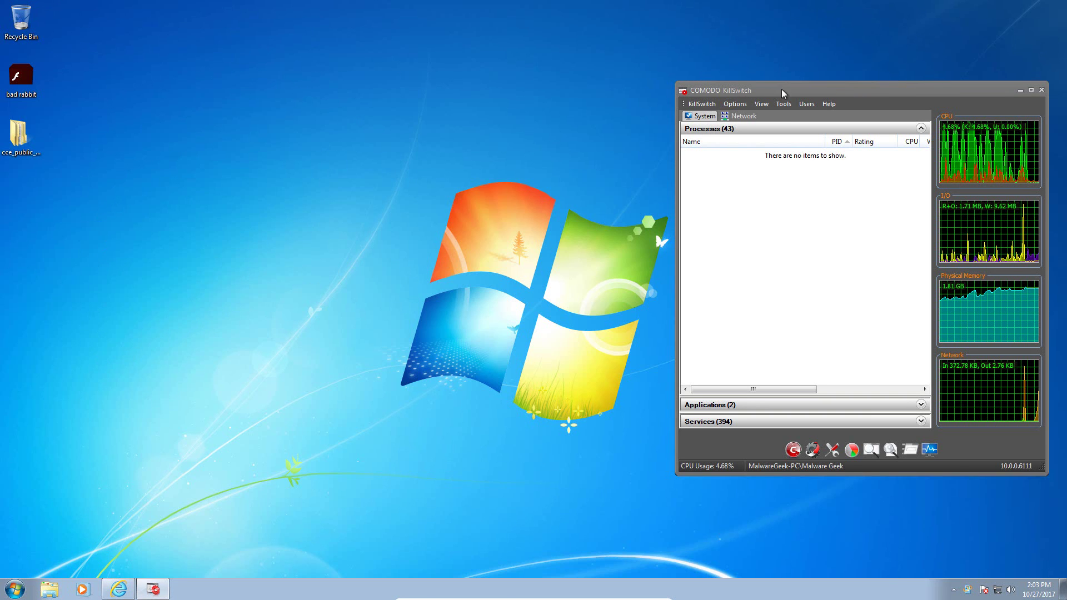
- Run the bad rabbit desktop file and select the new rundll32.exe process in KillSwitch
left_click_drag(781, 89, 740, 61)
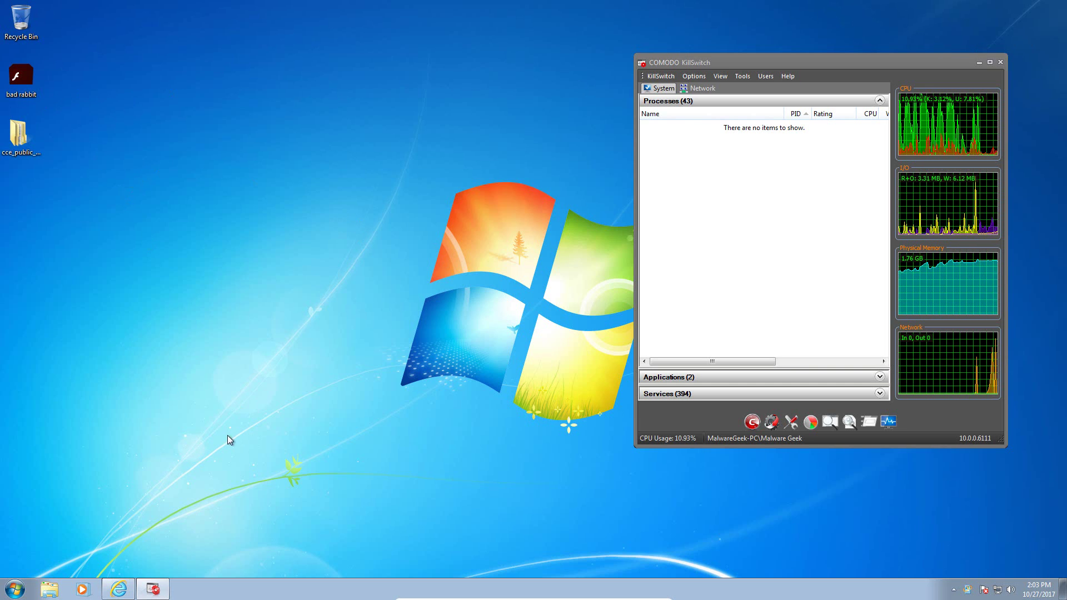
double_click(29, 84)
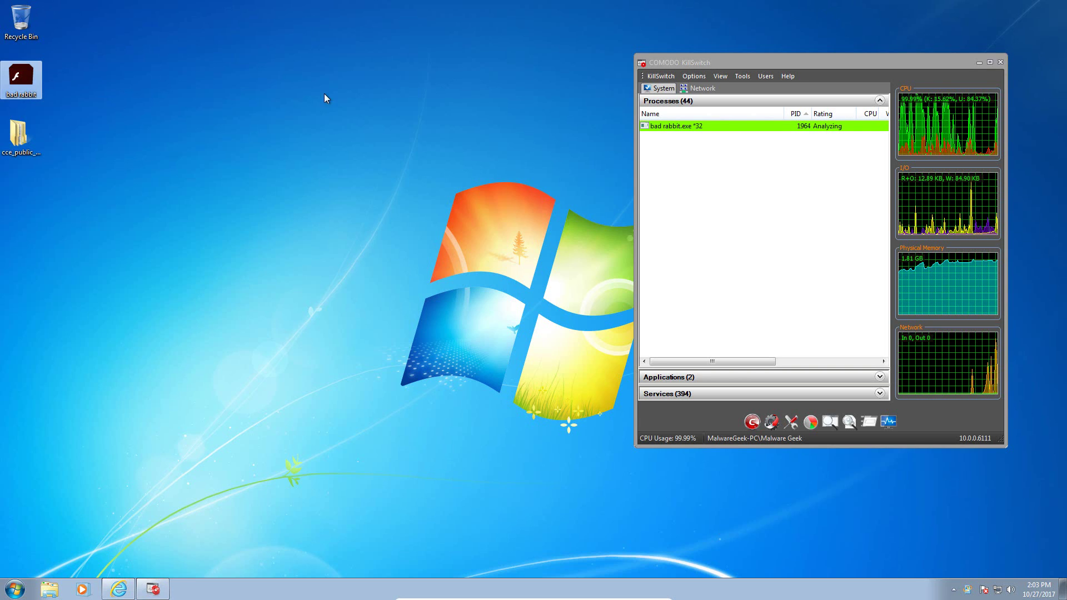
left_click(676, 128)
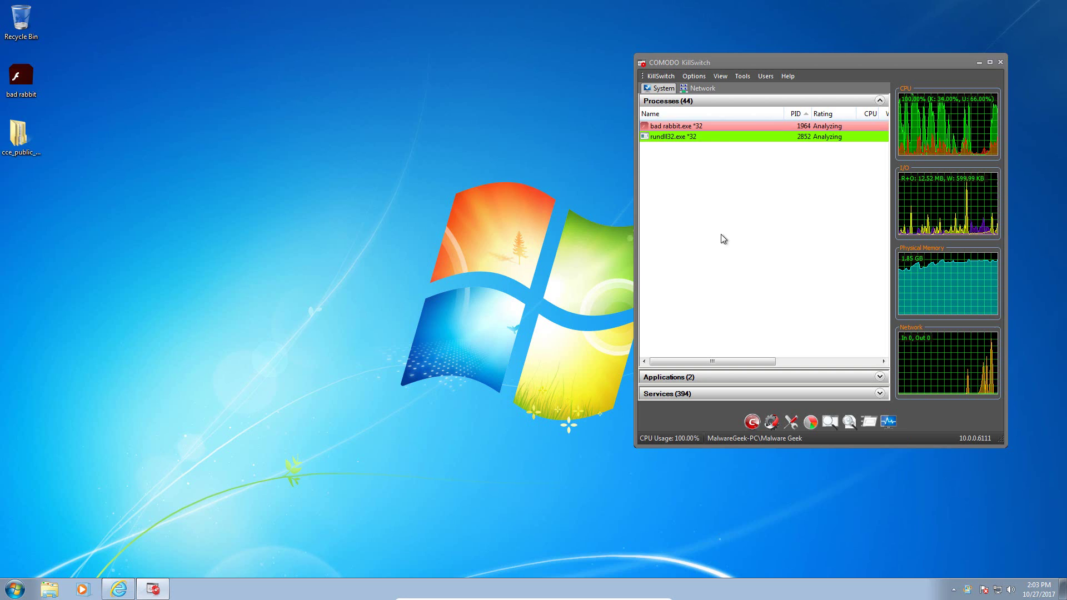
left_click(687, 127)
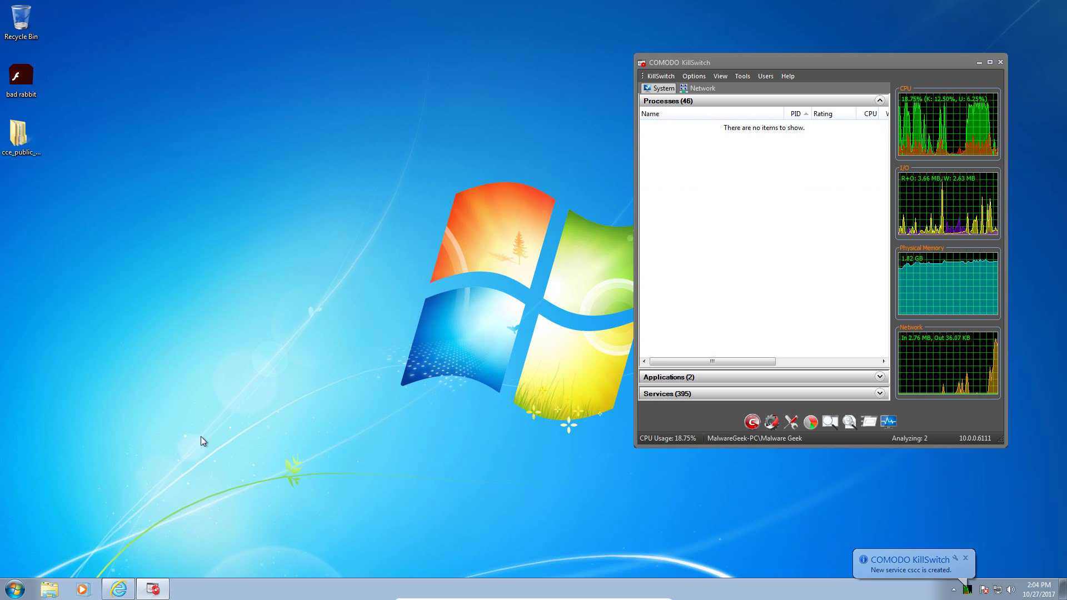
left_click(49, 589)
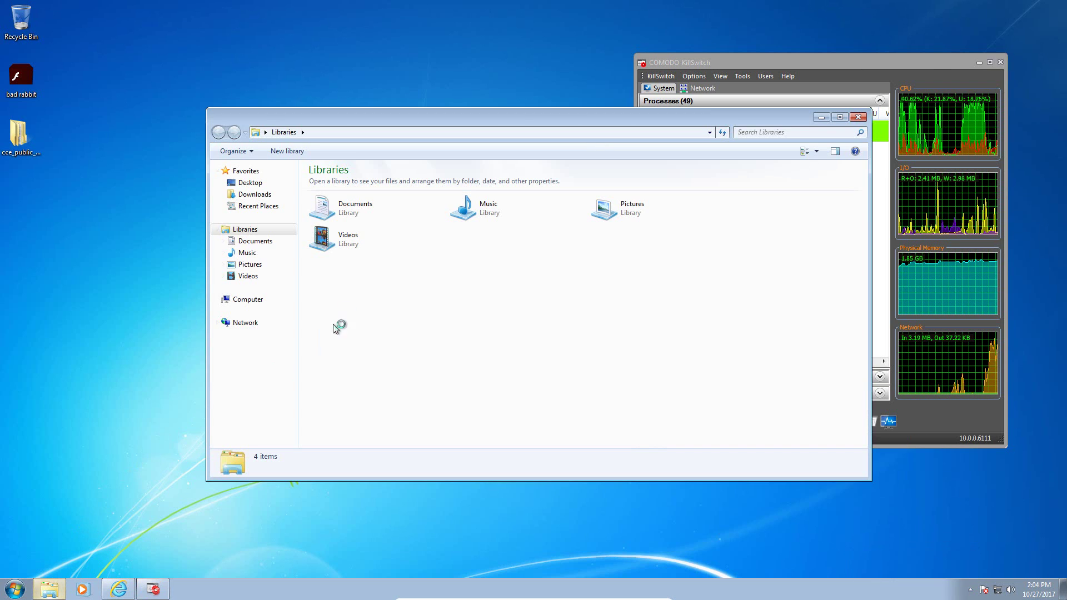
left_click(250, 264)
double_click(356, 236)
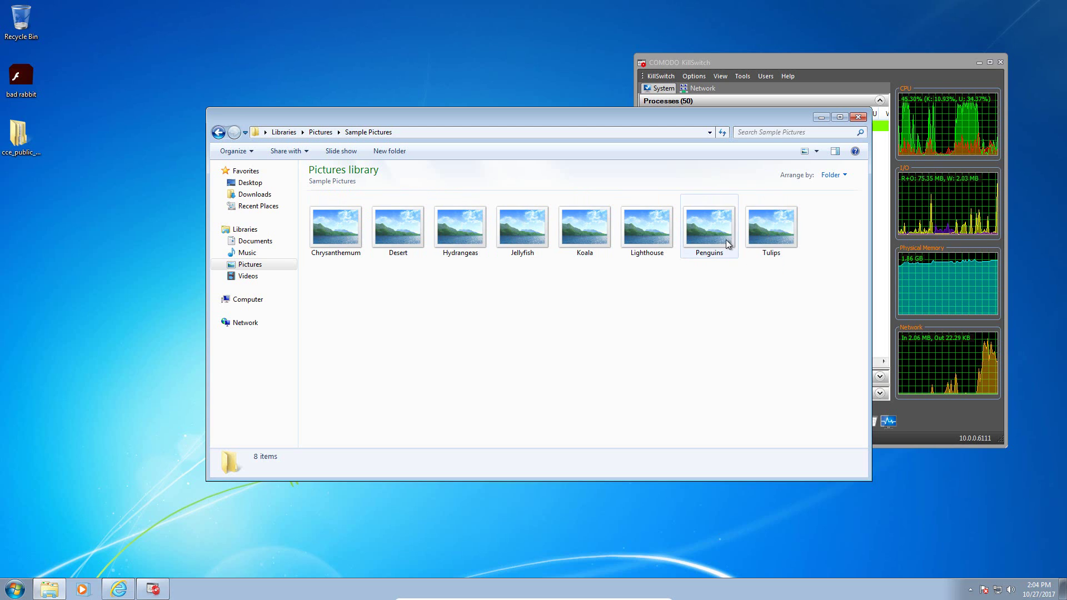
left_click(706, 237)
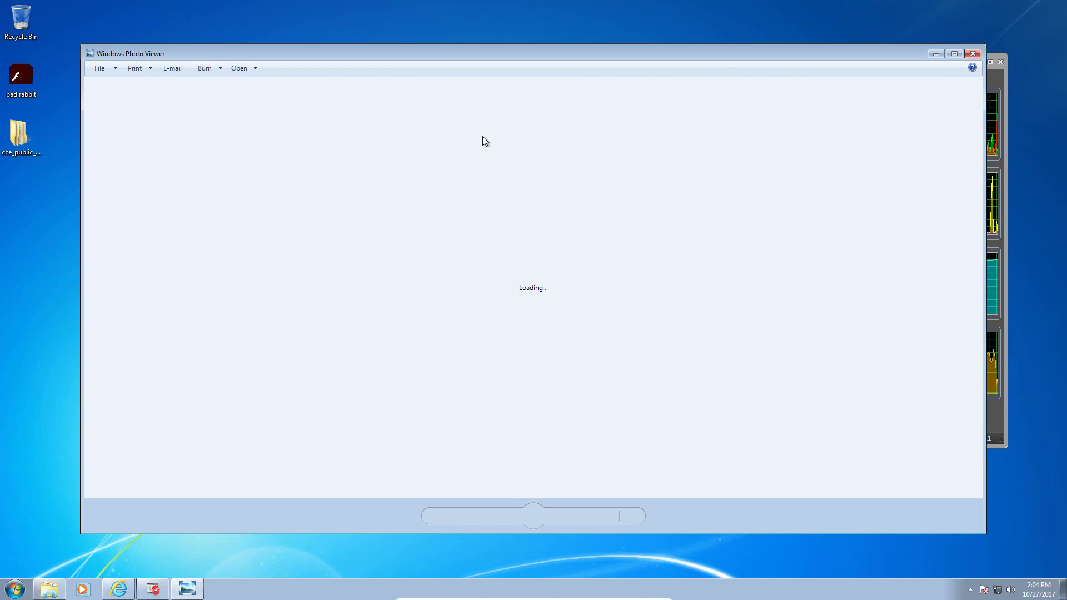
left_click(973, 54)
left_click(859, 118)
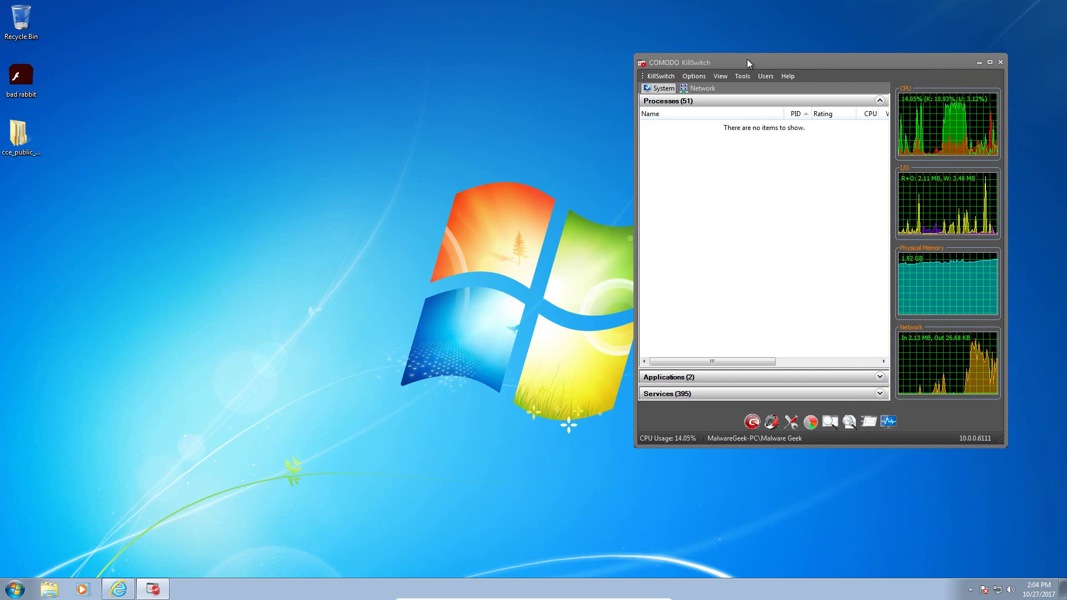
- Shift KillSwitch aside and restart Windows 7 from the Start menu's Shut down options
left_click_drag(746, 65, 672, 43)
left_click(6, 592)
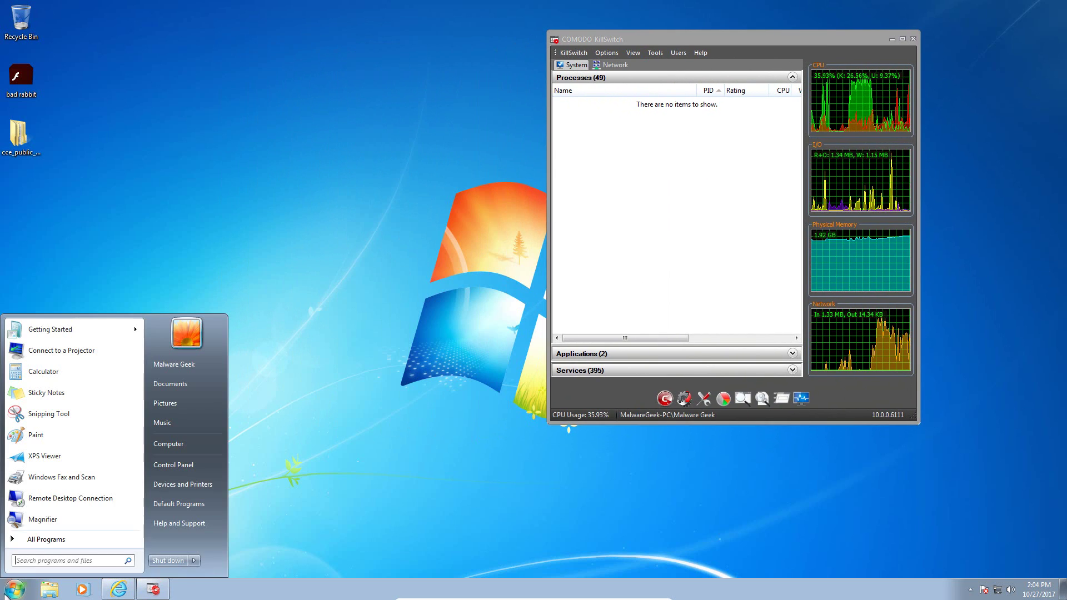
mouse_move(194, 561)
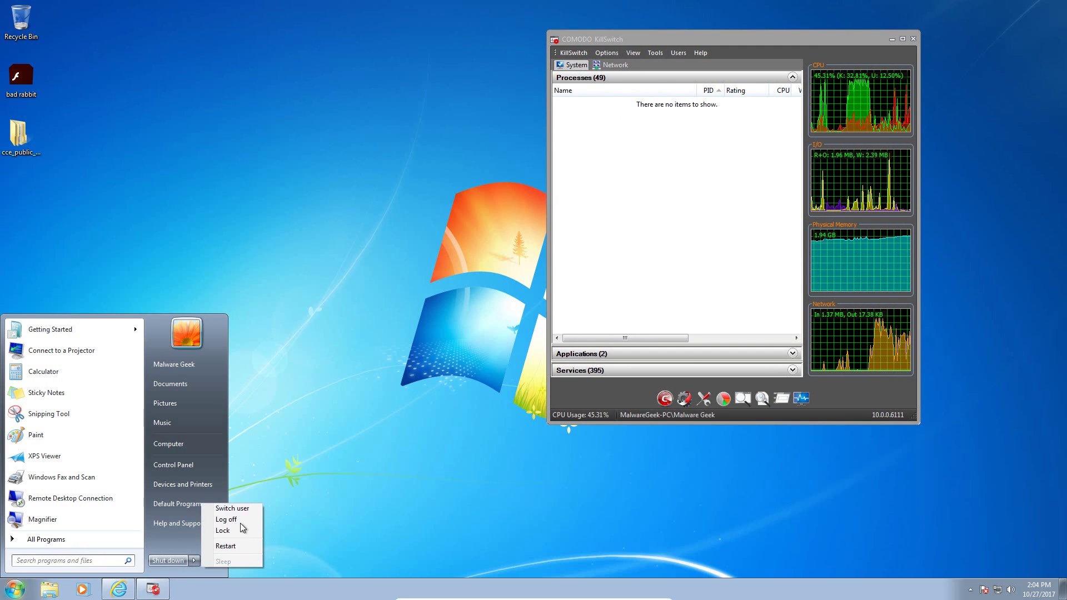
left_click(236, 547)
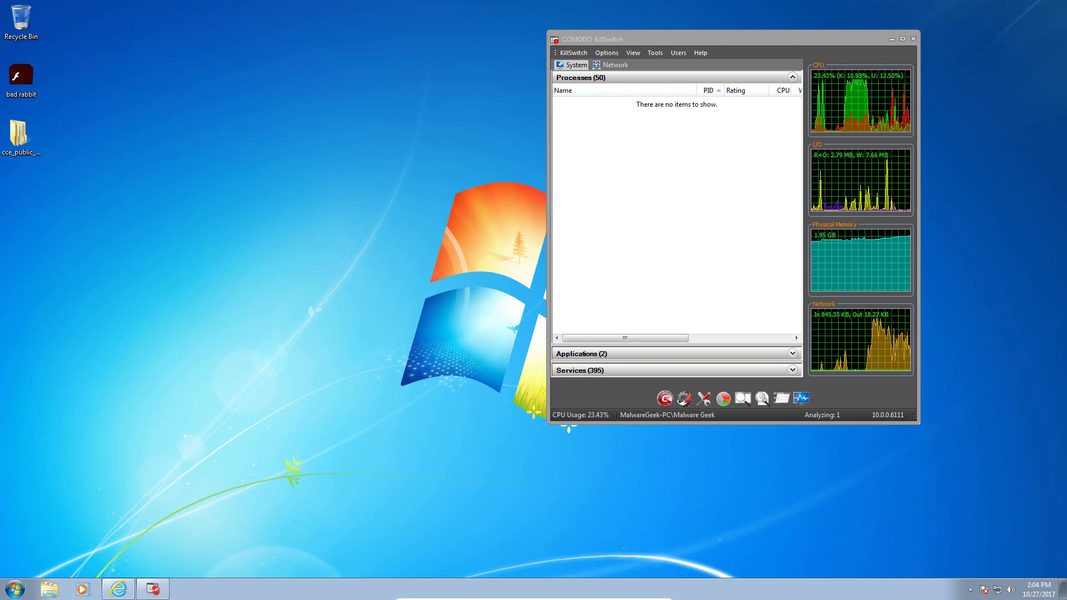